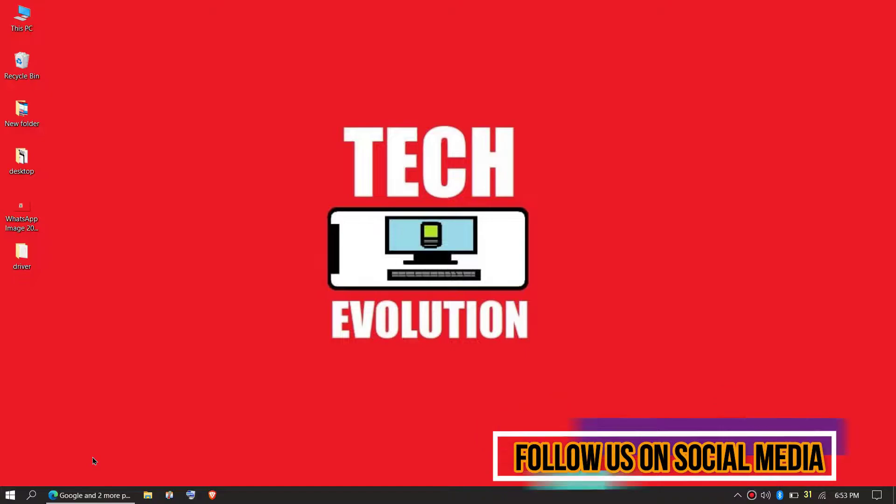
- Bring Edge back to the front with the DLL name in Google's search box
{"action": "left_click", "coordinate": [93, 495]}
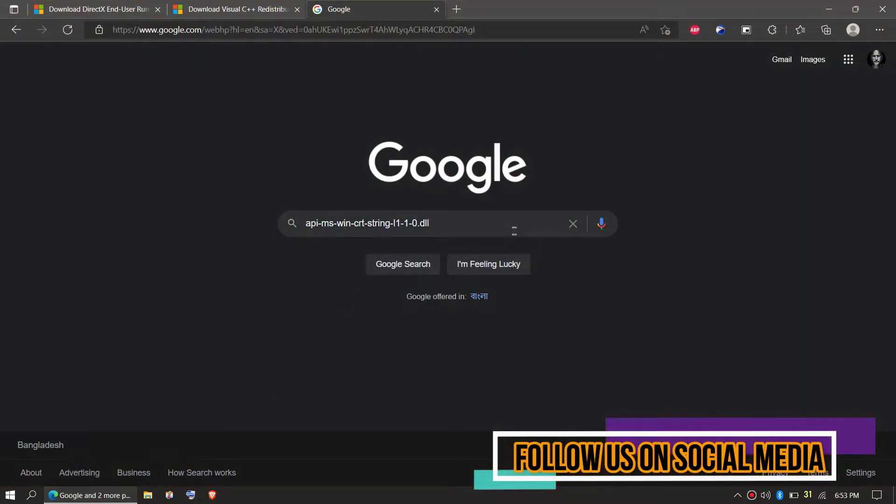
- Search Google for api-ms-win-crt-string-l1-1-0.dll and open the dll-files.com result
{"action": "left_click", "coordinate": [498, 218]}
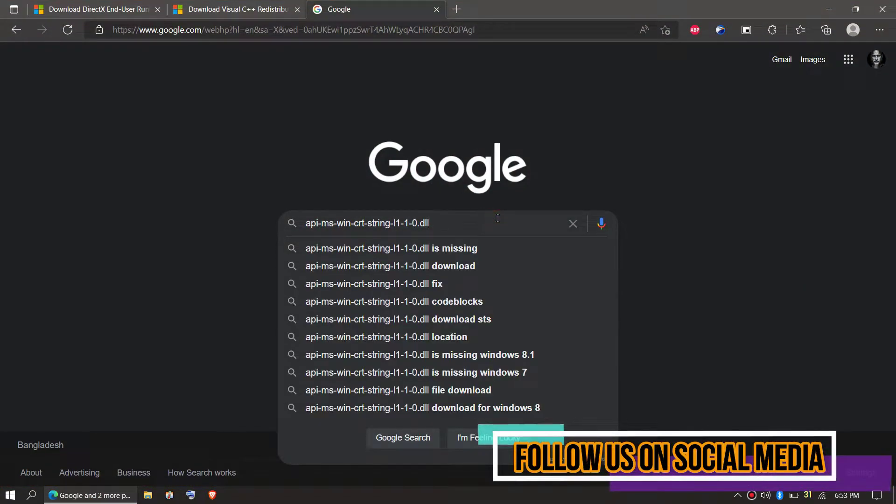
{"action": "key", "text": "Return"}
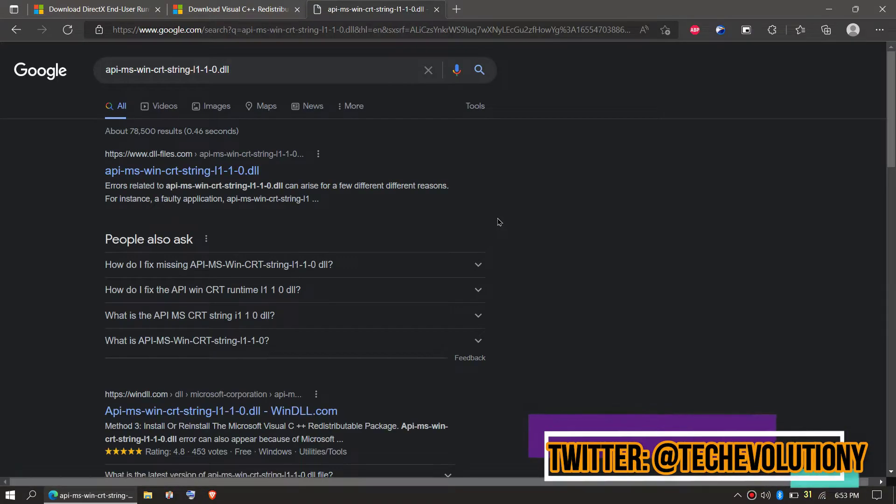
{"action": "scroll", "coordinate": [464, 246], "scroll_direction": "down", "scroll_amount": 8}
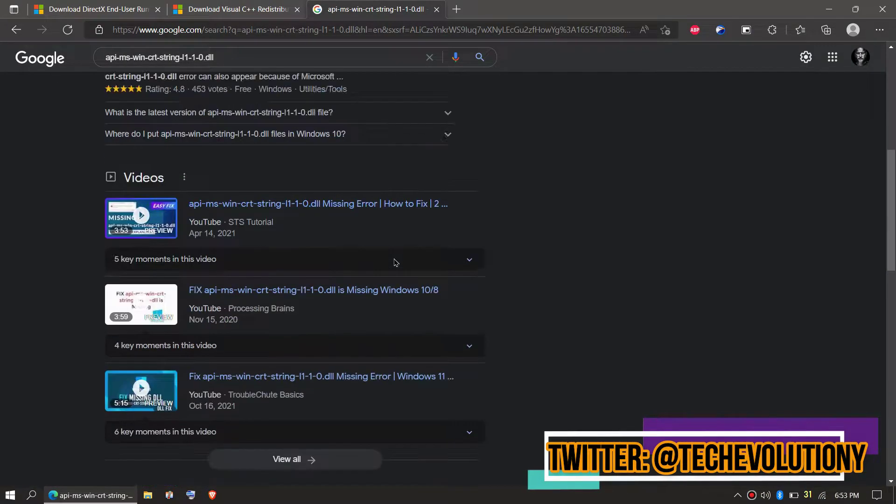
{"action": "scroll", "coordinate": [395, 263], "scroll_direction": "down", "scroll_amount": 3}
{"action": "scroll", "coordinate": [395, 262], "scroll_direction": "up", "scroll_amount": 12}
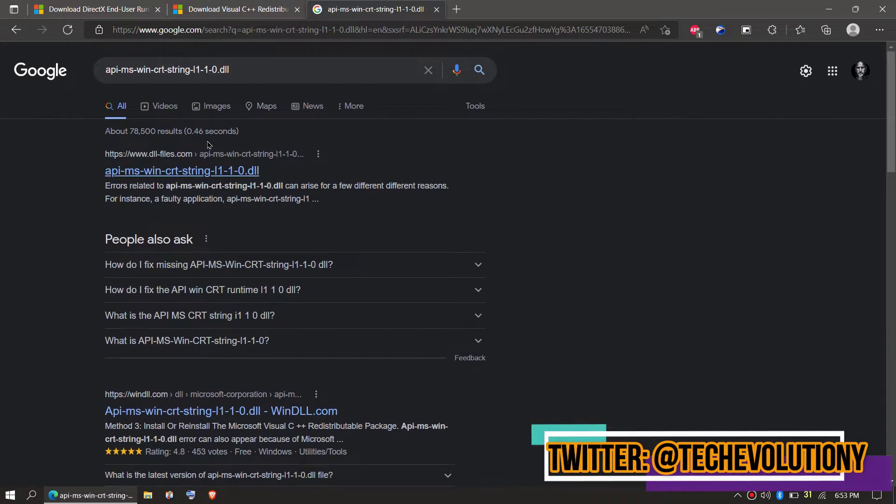
{"action": "left_click", "coordinate": [182, 171]}
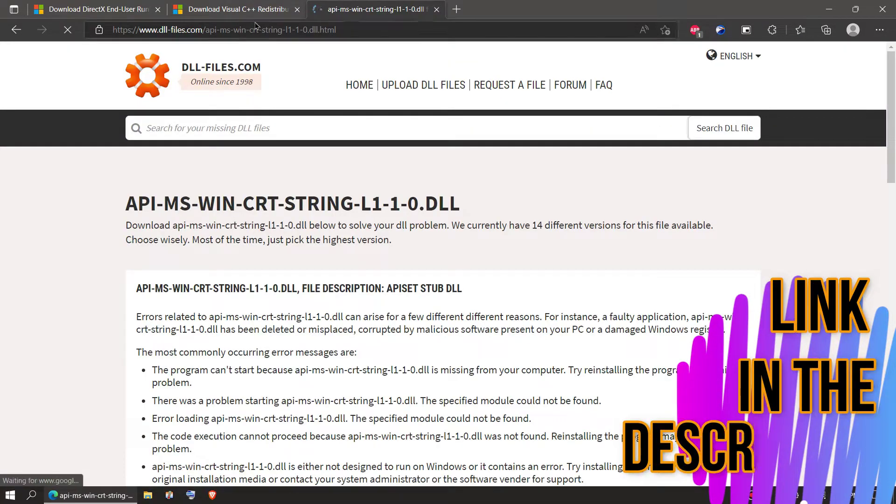
- Scroll to the DLL's version list and highlight the 32-bit and 64-bit 10.0.17763.132 entries
{"action": "left_click", "coordinate": [256, 30]}
{"action": "scroll", "coordinate": [401, 236], "scroll_direction": "down", "scroll_amount": 8}
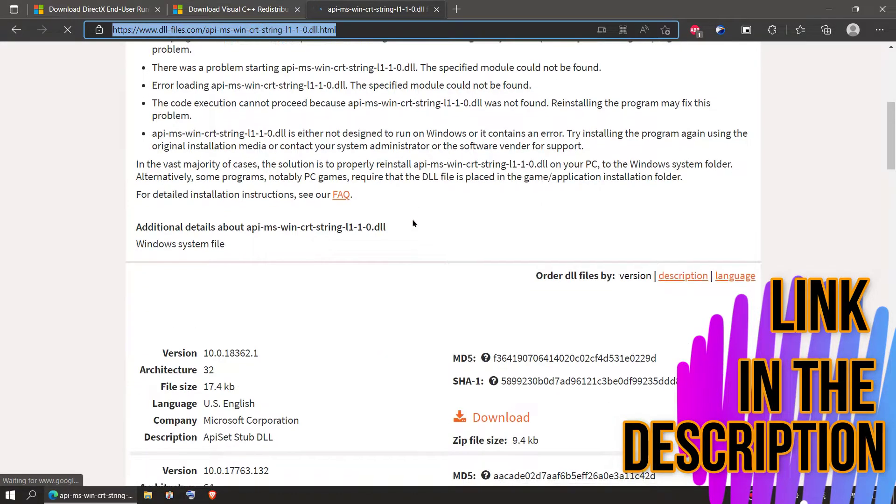
{"action": "scroll", "coordinate": [174, 154], "scroll_direction": "down", "scroll_amount": 5}
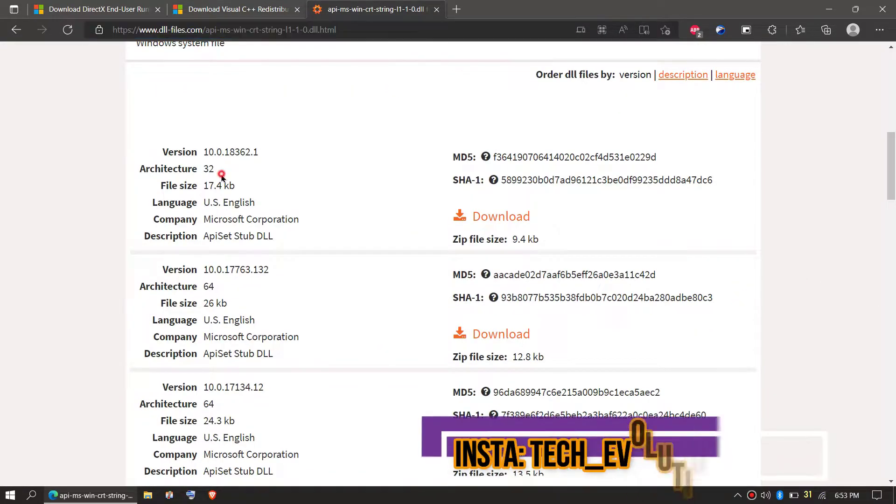
{"action": "left_click_drag", "start_coordinate": [205, 169], "coordinate": [281, 321]}
{"action": "left_click_drag", "start_coordinate": [204, 269], "coordinate": [229, 303]}
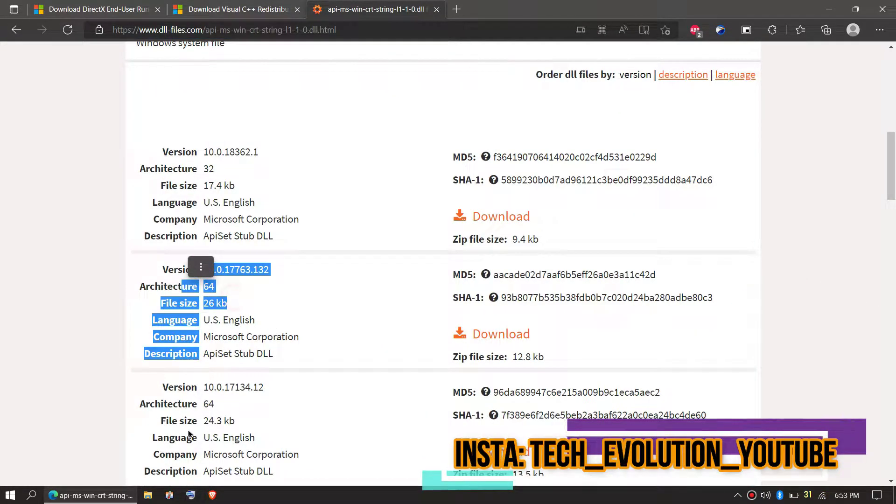
{"action": "key", "text": "super"}
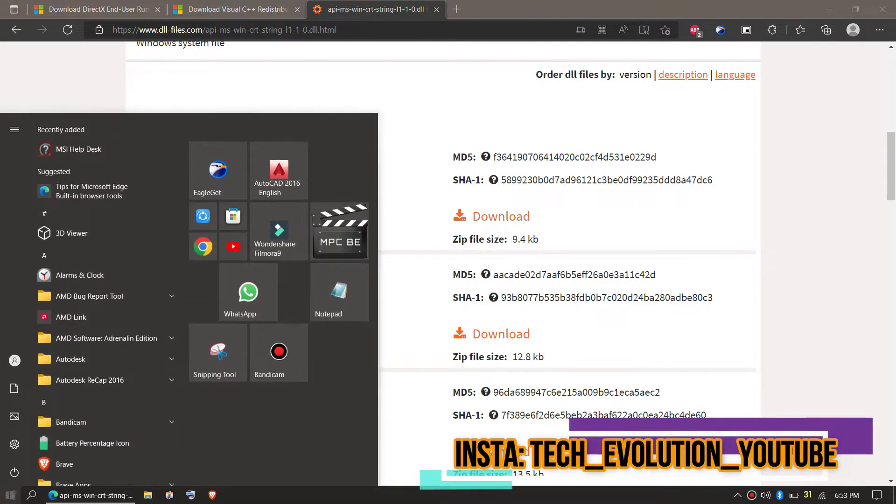
- Check in System Information that the system type is x64-based PC, then close it
{"action": "type", "text": "sya"}
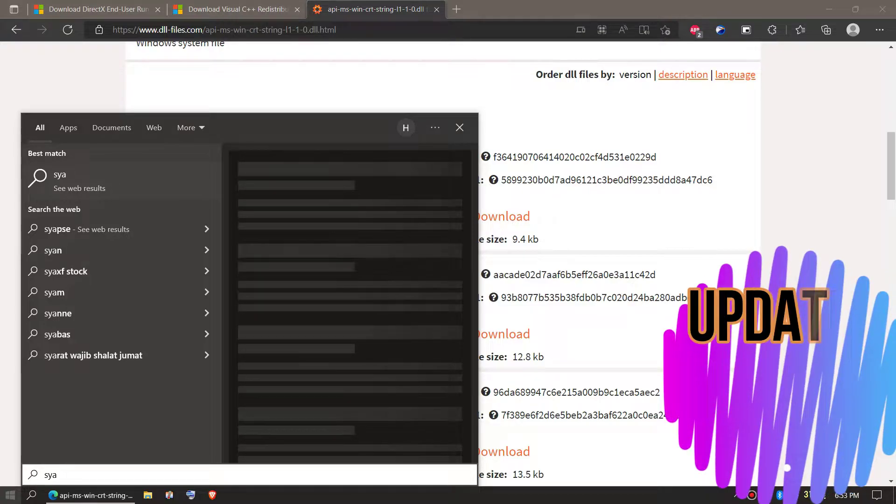
{"action": "key", "text": "BackSpace"}
{"action": "type", "text": "s"}
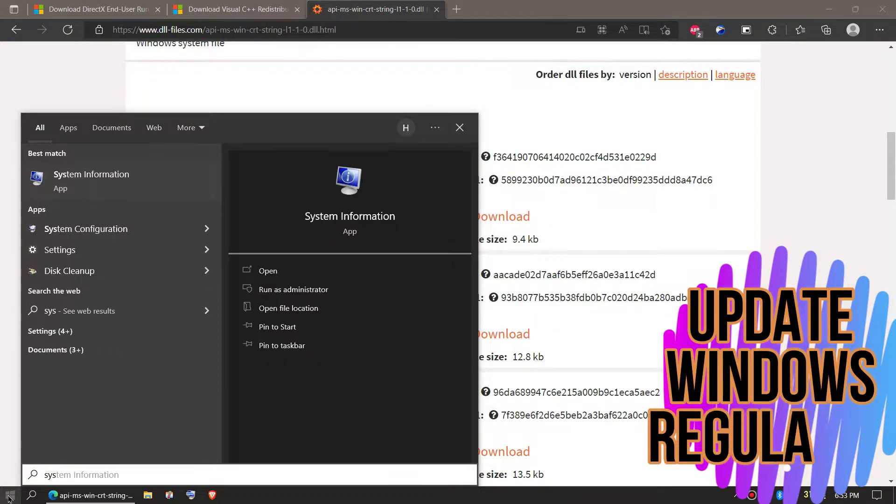
{"action": "left_click", "coordinate": [64, 193]}
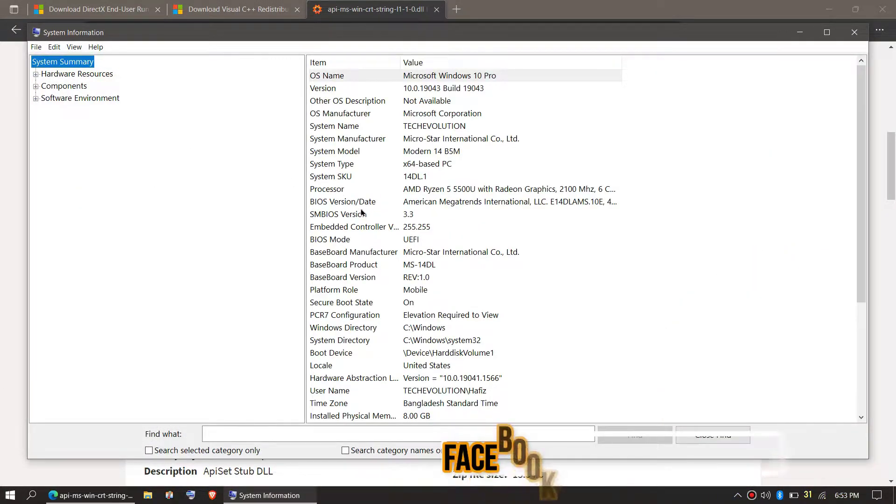
{"action": "left_click", "coordinate": [418, 164]}
{"action": "left_click", "coordinate": [854, 32]}
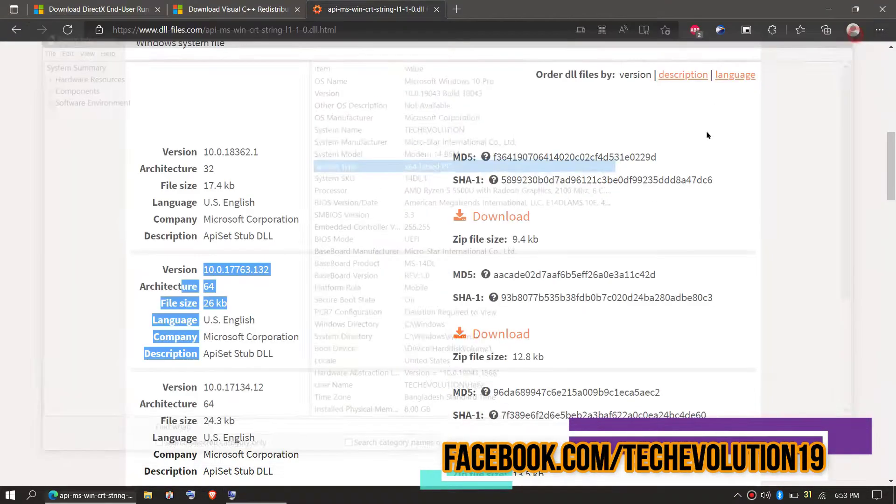
- Download the 64-bit 10.0.17763.132 zip, open it in WinRAR and select the DLL inside
{"action": "left_click", "coordinate": [500, 337]}
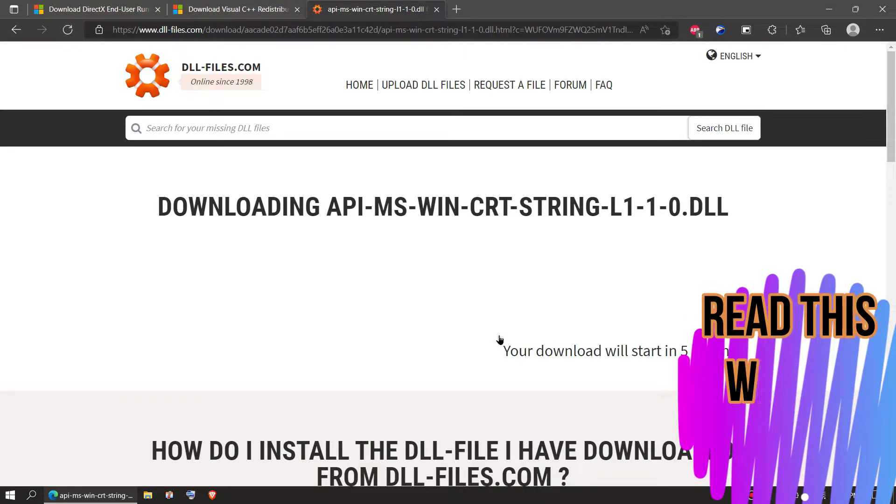
{"action": "scroll", "coordinate": [500, 340], "scroll_direction": "down", "scroll_amount": 7}
{"action": "scroll", "coordinate": [513, 328], "scroll_direction": "up", "scroll_amount": 4}
{"action": "scroll", "coordinate": [512, 328], "scroll_direction": "down", "scroll_amount": 5}
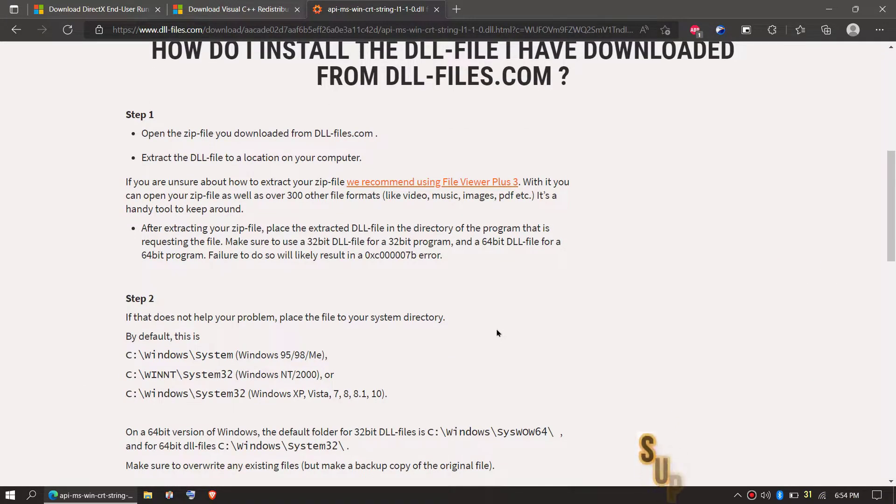
{"action": "scroll", "coordinate": [405, 363], "scroll_direction": "down", "scroll_amount": 4}
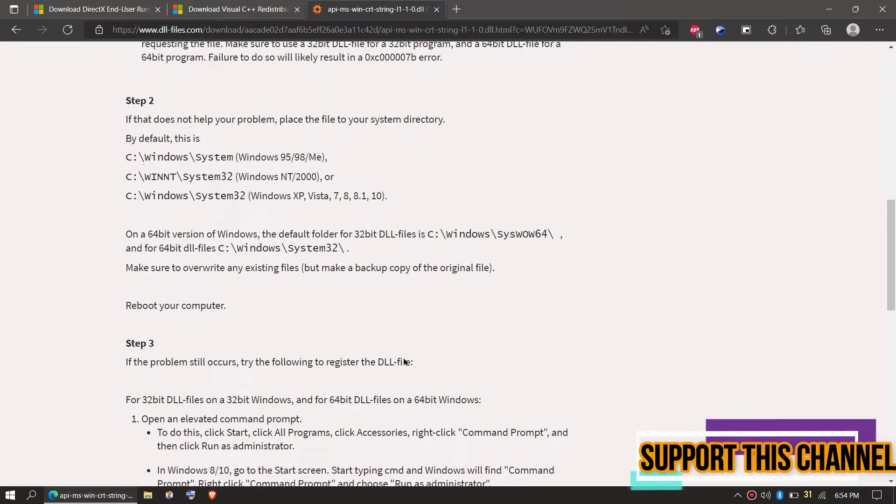
{"action": "scroll", "coordinate": [405, 362], "scroll_direction": "up", "scroll_amount": 8}
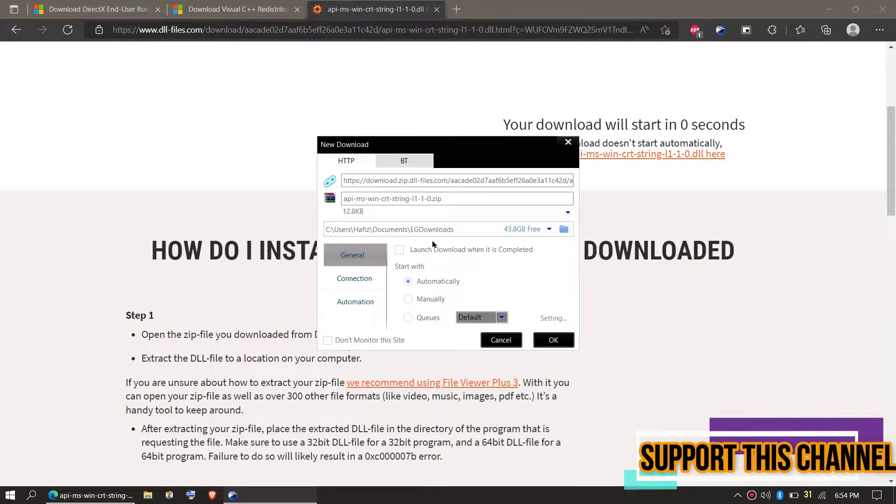
{"action": "left_click", "coordinate": [554, 340]}
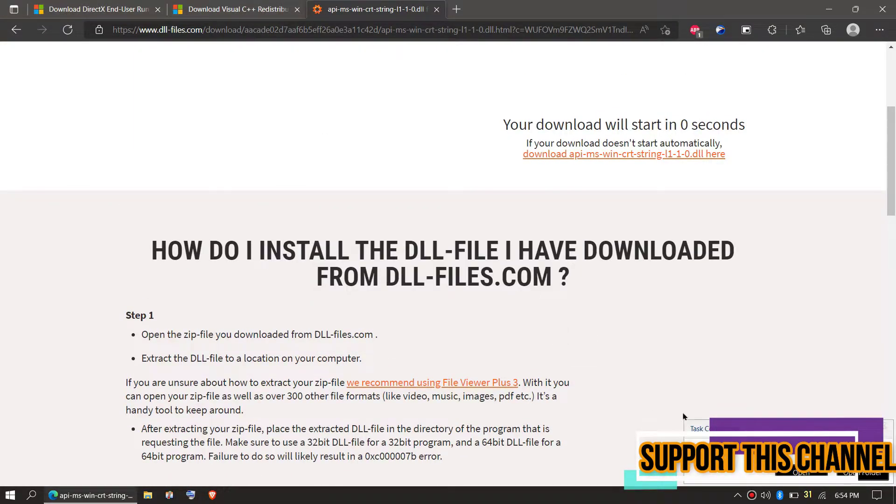
{"action": "left_click", "coordinate": [801, 472]}
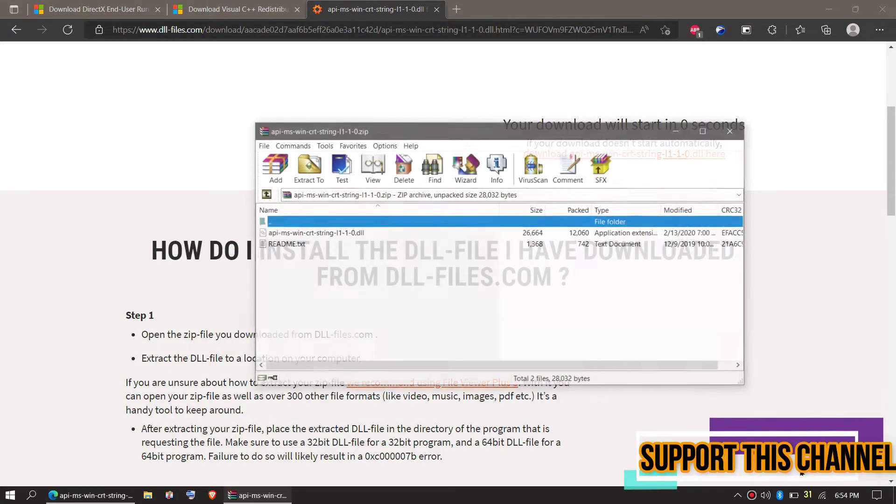
{"action": "left_click", "coordinate": [298, 233]}
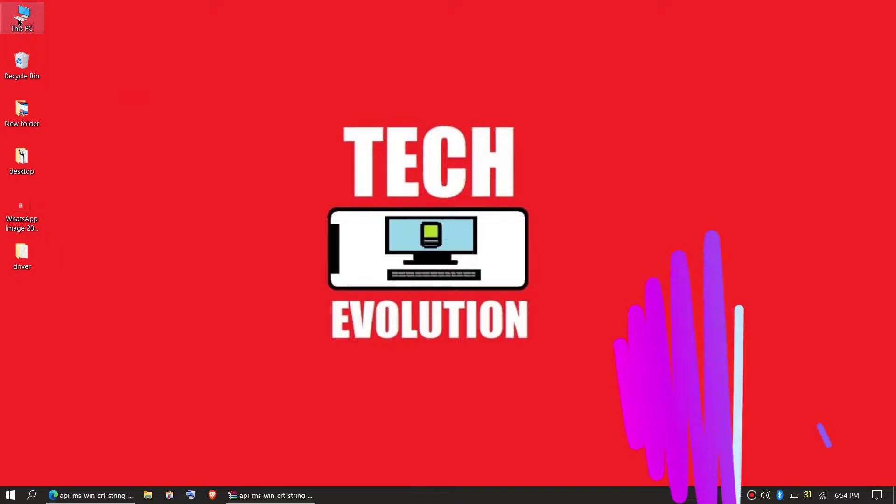
- Browse File Explorer to C:\Windows\System32
{"action": "double_click", "coordinate": [19, 21]}
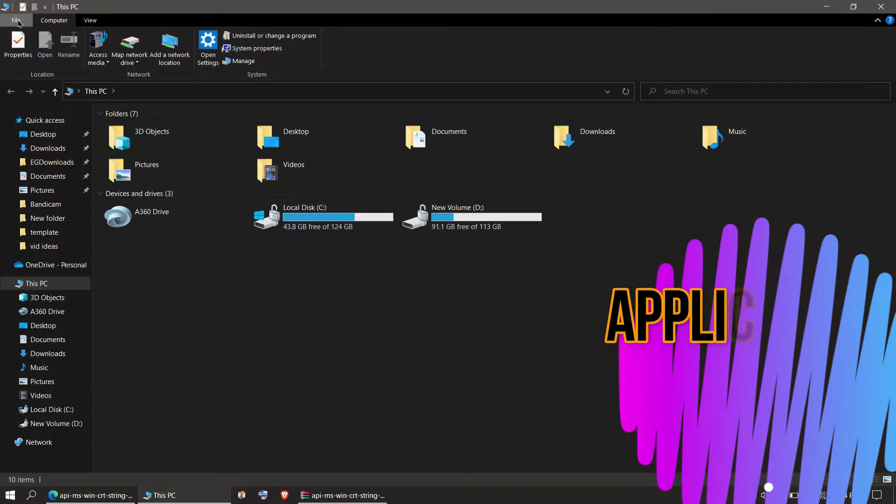
{"action": "double_click", "coordinate": [342, 219]}
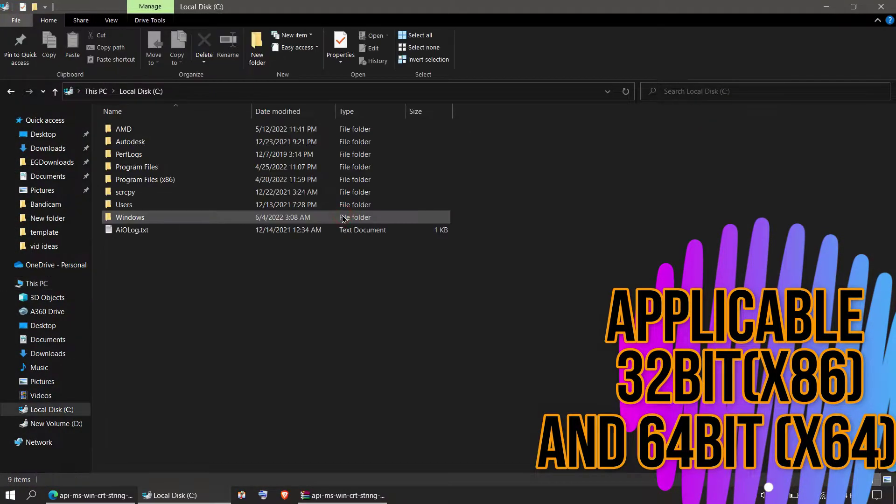
{"action": "double_click", "coordinate": [150, 218]}
{"action": "scroll", "coordinate": [267, 256], "scroll_direction": "down", "scroll_amount": 6}
{"action": "scroll", "coordinate": [268, 256], "scroll_direction": "down", "scroll_amount": 7}
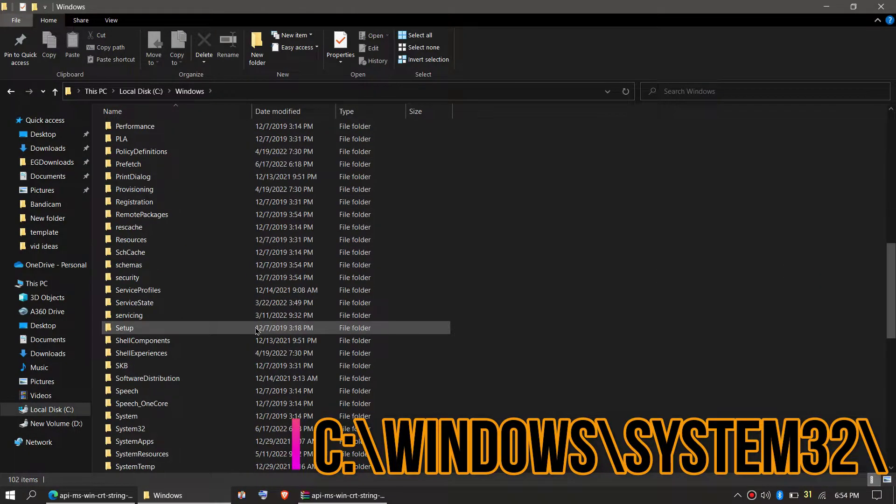
{"action": "scroll", "coordinate": [256, 331], "scroll_direction": "down", "scroll_amount": 1}
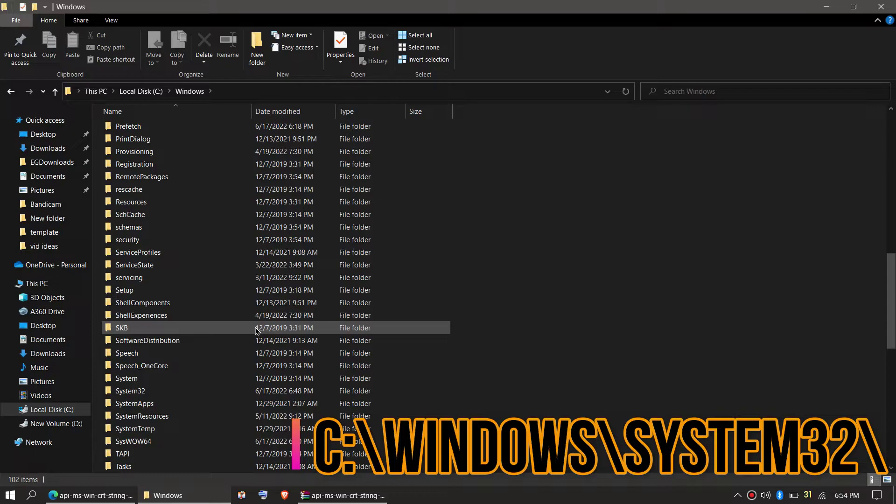
{"action": "double_click", "coordinate": [140, 396]}
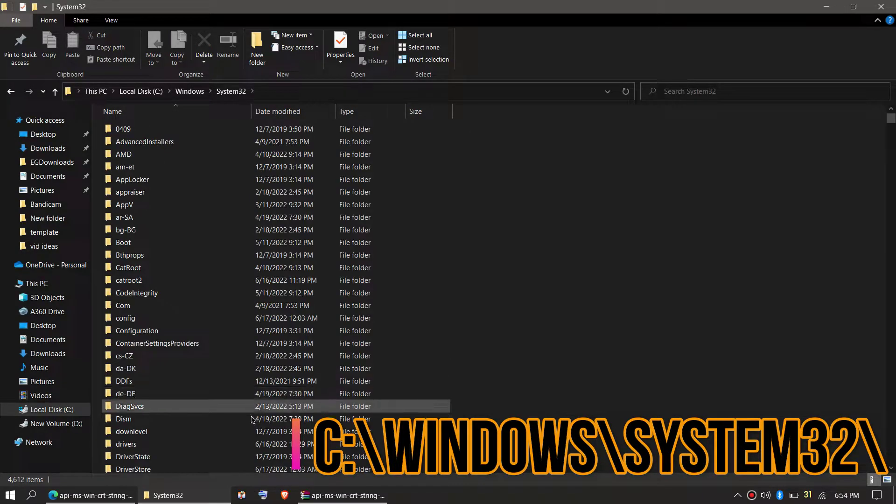
- Copy the DLL from the archive into System32 with admin permission and search for it there
{"action": "left_click", "coordinate": [348, 495]}
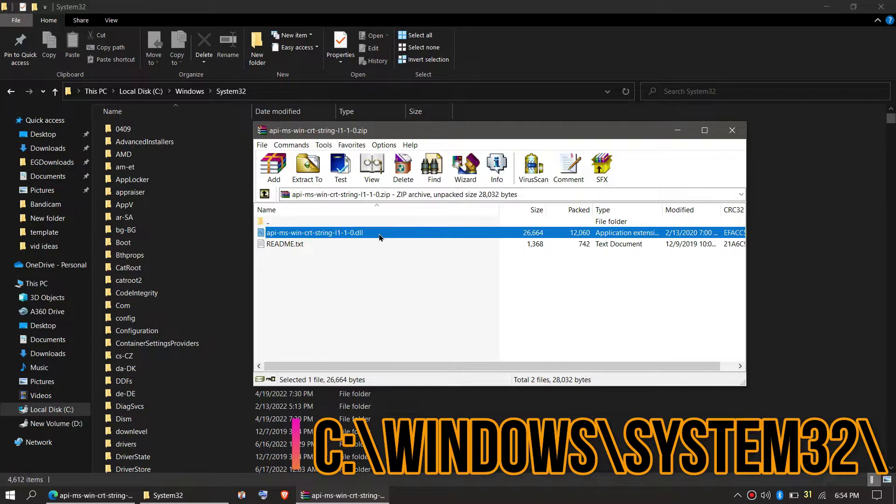
{"action": "left_click_drag", "start_coordinate": [338, 236], "coordinate": [786, 268]}
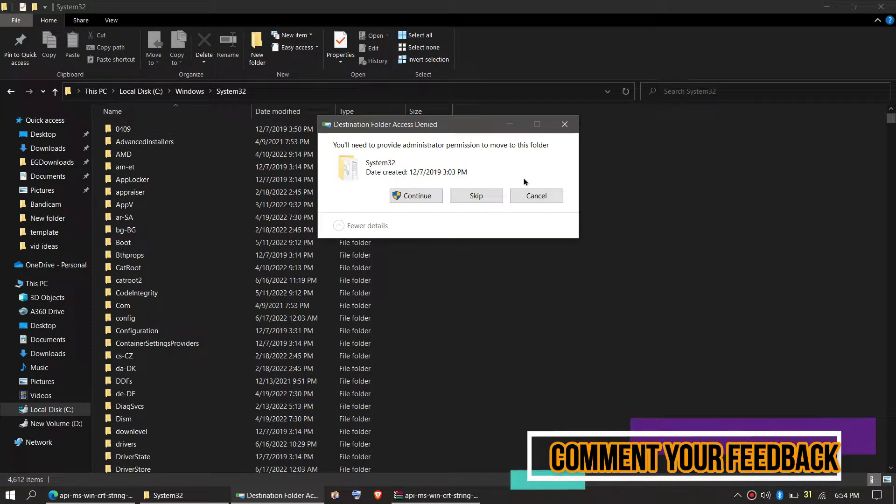
{"action": "left_click", "coordinate": [407, 196]}
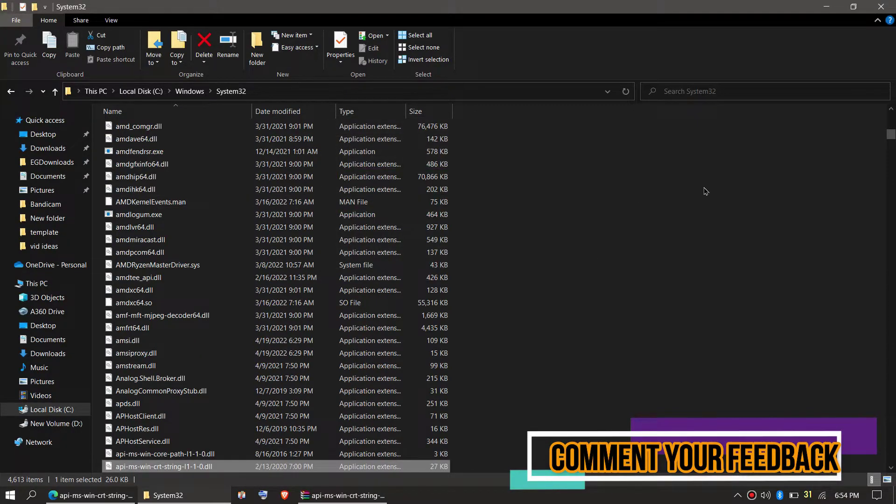
{"action": "left_click", "coordinate": [694, 92]}
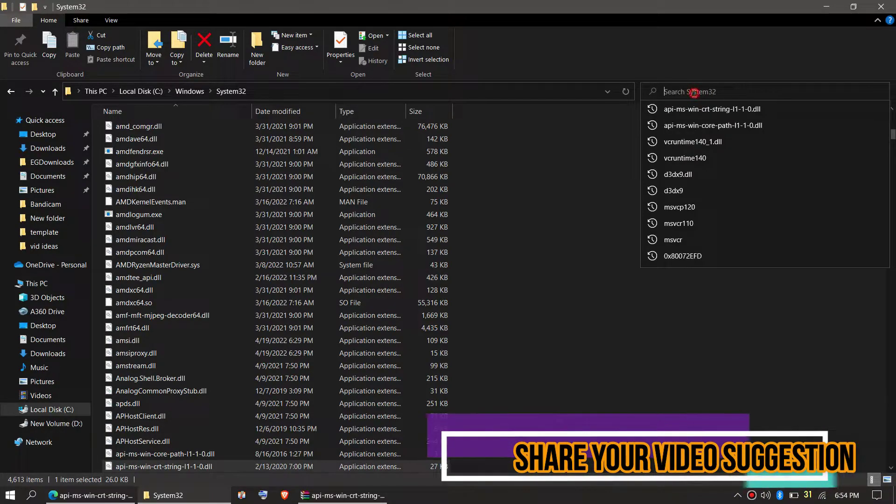
{"action": "left_click", "coordinate": [694, 112]}
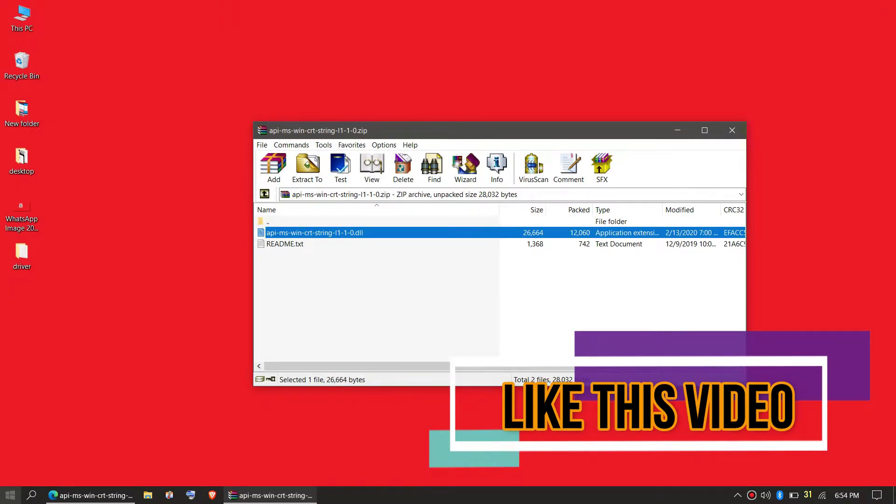
- Open the Start menu and expand its power options
{"action": "left_click", "coordinate": [10, 495]}
{"action": "left_click", "coordinate": [19, 471]}
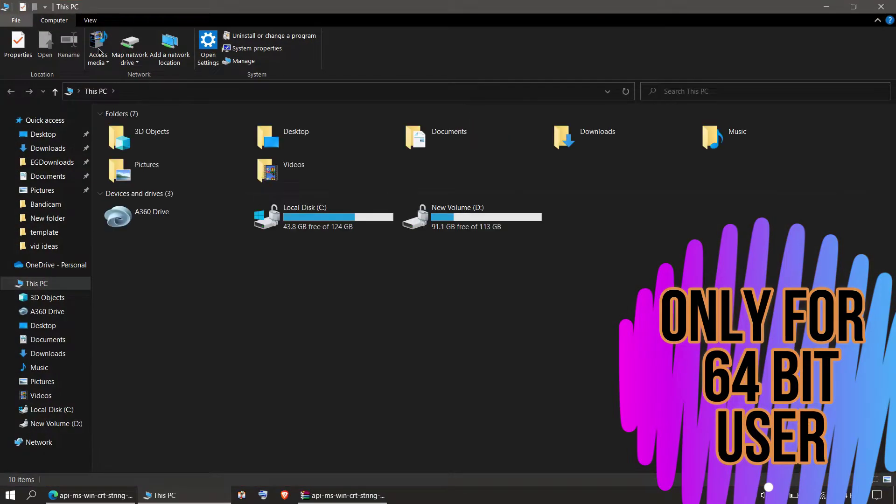
- Browse File Explorer to C:\Windows\SysWOW64
{"action": "double_click", "coordinate": [316, 215]}
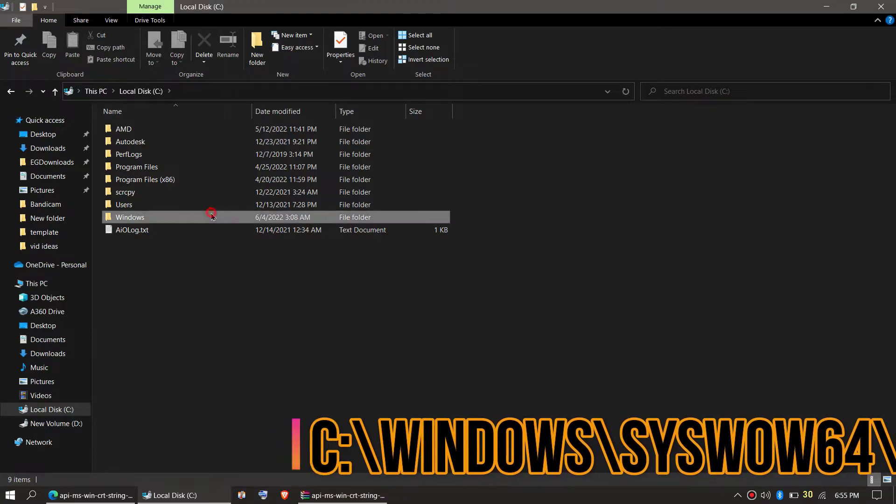
{"action": "double_click", "coordinate": [211, 217]}
{"action": "scroll", "coordinate": [342, 339], "scroll_direction": "down", "scroll_amount": 7}
{"action": "scroll", "coordinate": [342, 340], "scroll_direction": "down", "scroll_amount": 13}
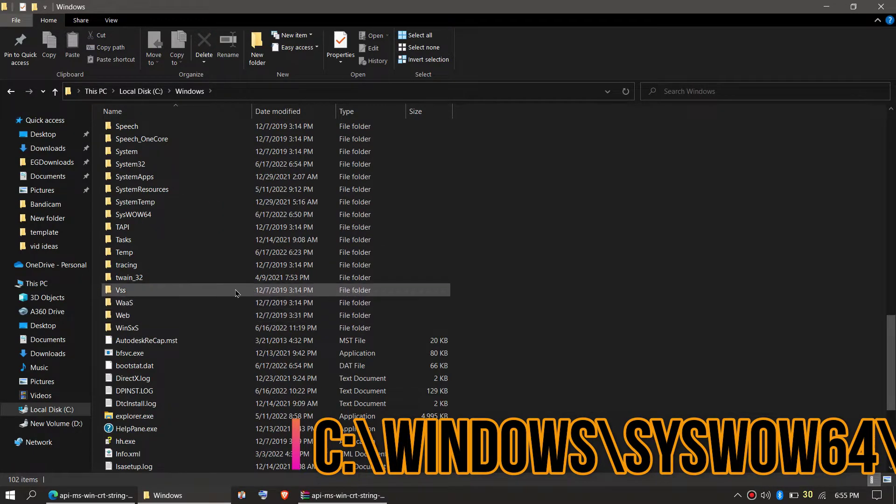
{"action": "left_click", "coordinate": [171, 216]}
{"action": "double_click", "coordinate": [171, 216]}
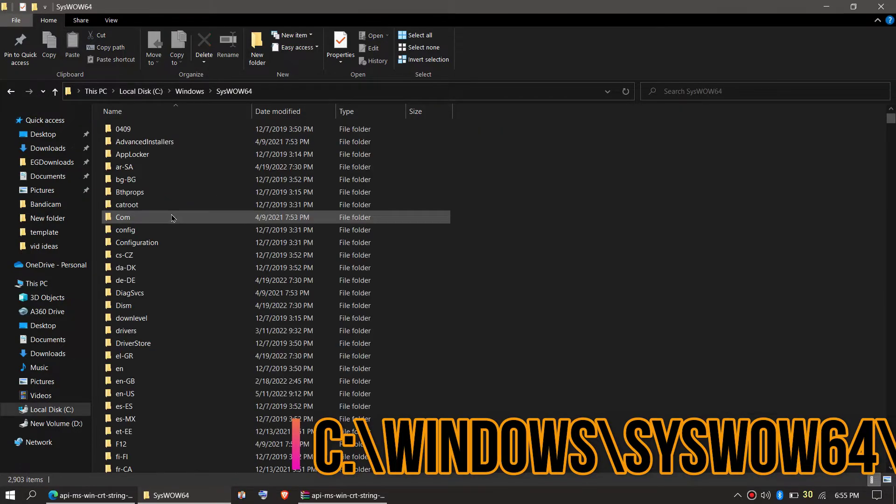
- Copy the DLL into SysWOW64 with admin permission, confirm it by search, and close Explorer
{"action": "left_click", "coordinate": [350, 499]}
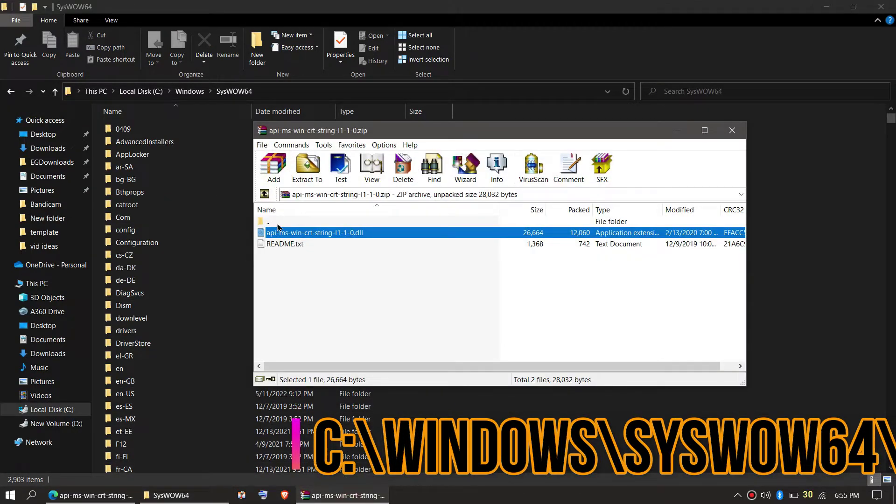
{"action": "left_click_drag", "start_coordinate": [283, 238], "coordinate": [823, 249]}
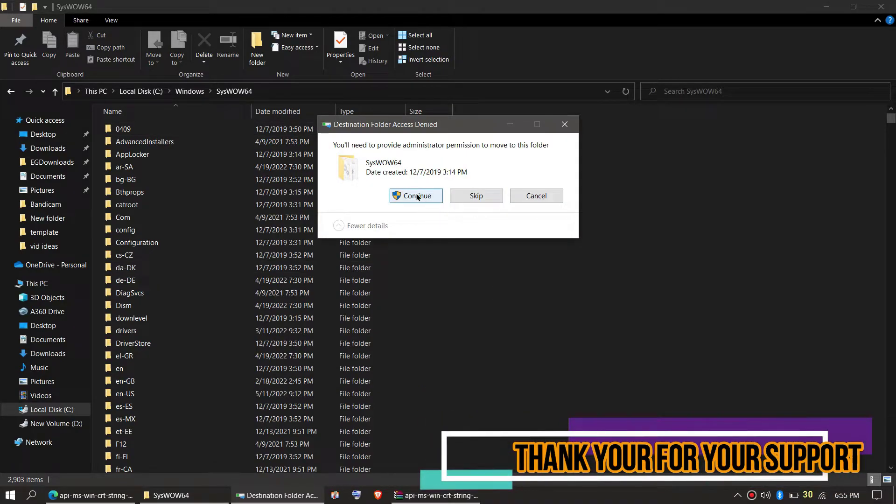
{"action": "left_click", "coordinate": [417, 196]}
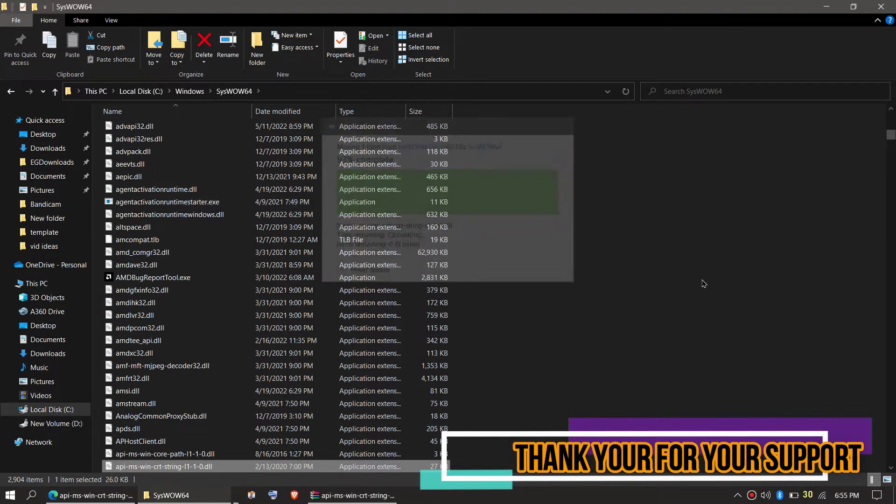
{"action": "left_click", "coordinate": [752, 293]}
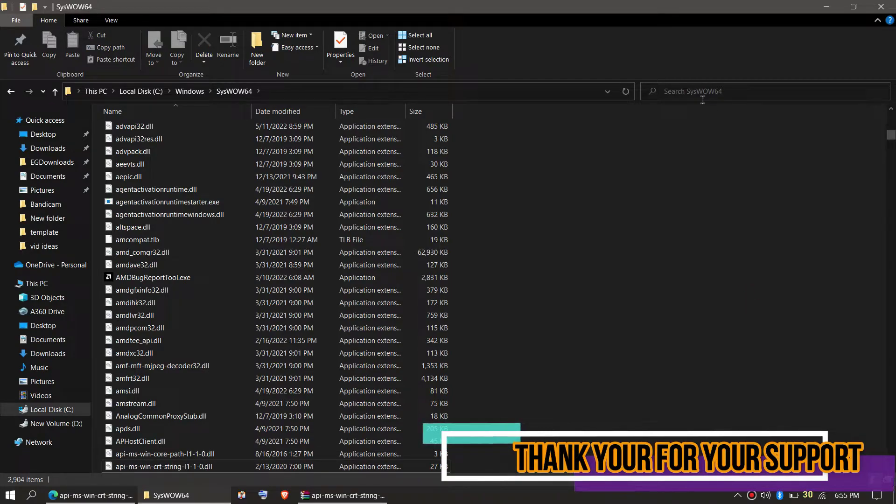
{"action": "left_click", "coordinate": [695, 92]}
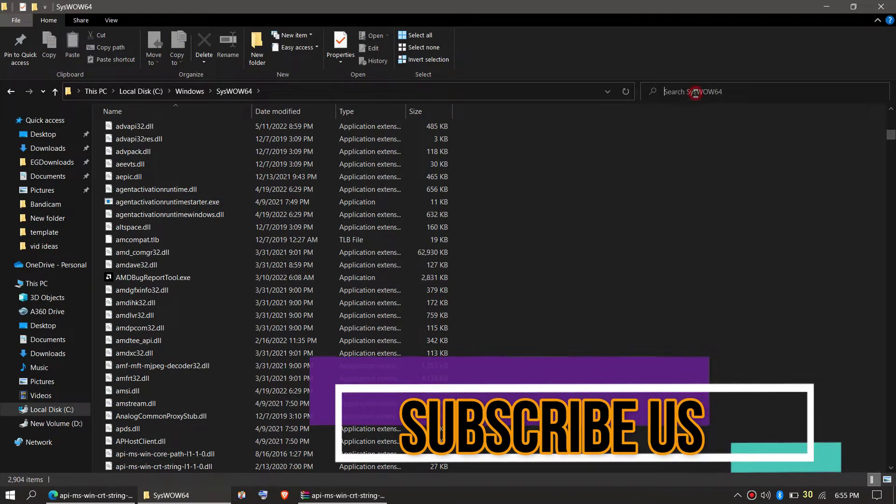
{"action": "left_click", "coordinate": [691, 110]}
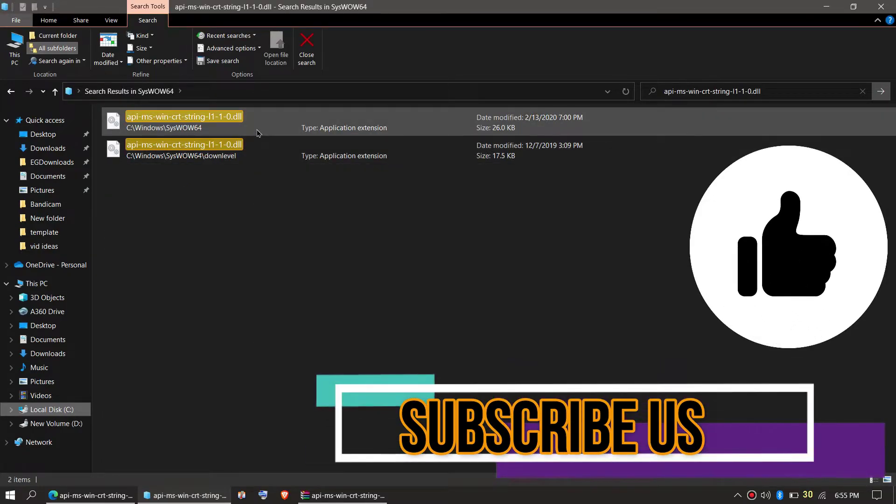
{"action": "left_click", "coordinate": [261, 128]}
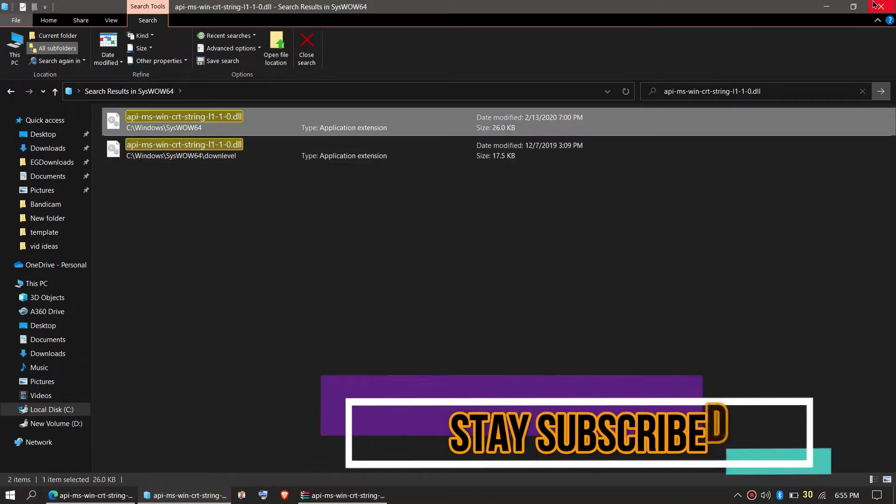
{"action": "left_click", "coordinate": [880, 5]}
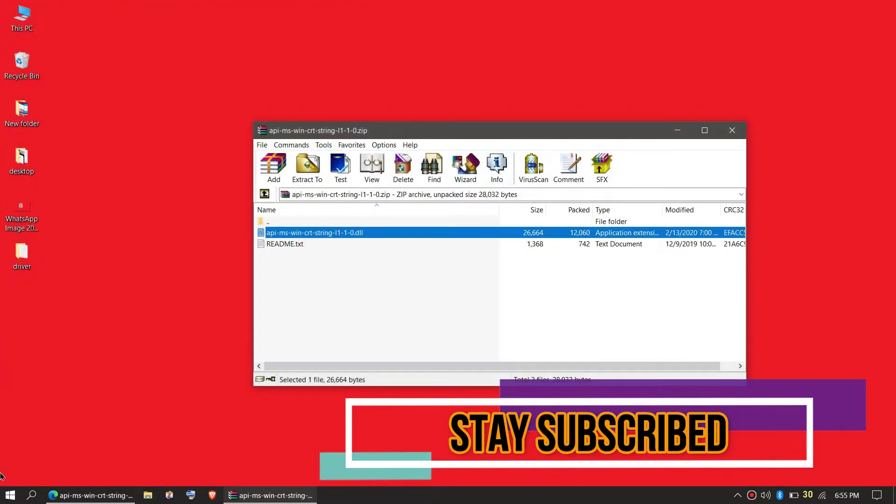
- Bring up the Start menu and show the power options
{"action": "left_click", "coordinate": [11, 495]}
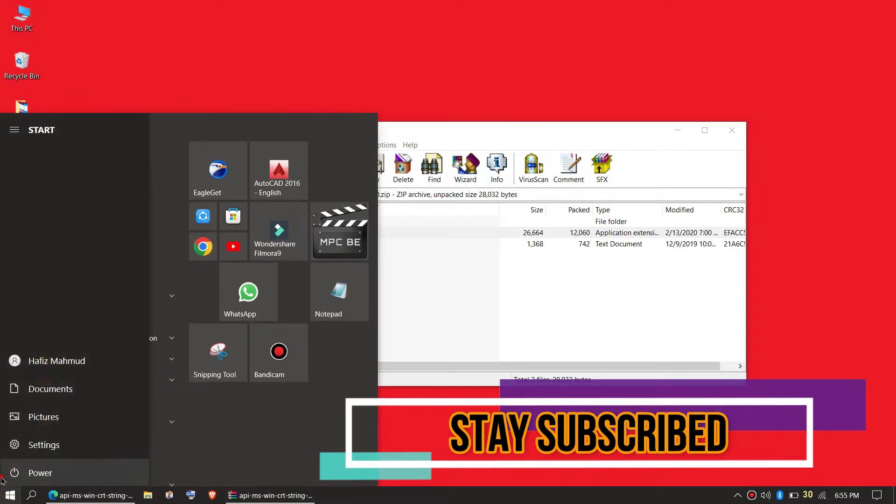
{"action": "left_click", "coordinate": [15, 473]}
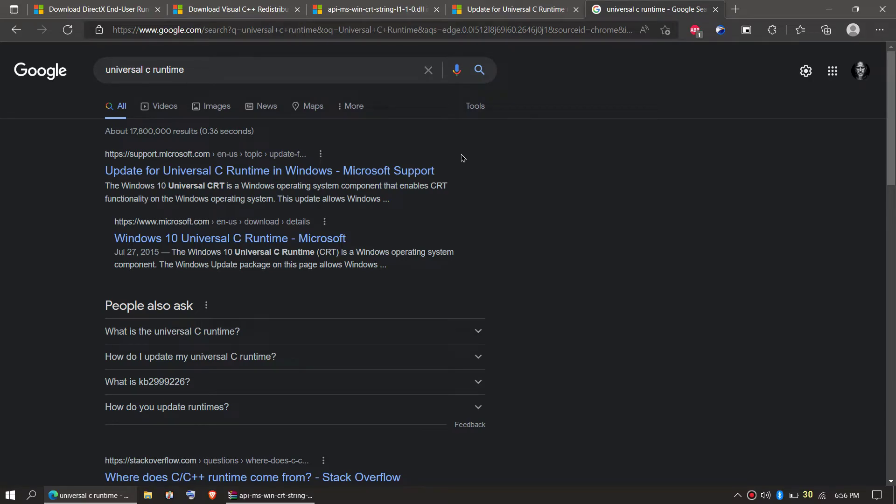
- Open Microsoft Support's Update for Universal C Runtime in Windows article and scroll down
{"action": "left_click", "coordinate": [255, 172]}
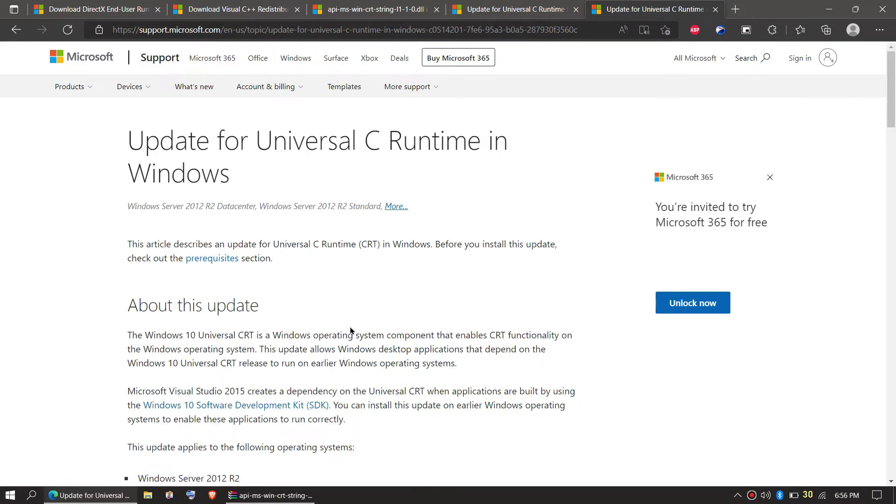
{"action": "scroll", "coordinate": [351, 331], "scroll_direction": "down", "scroll_amount": 15}
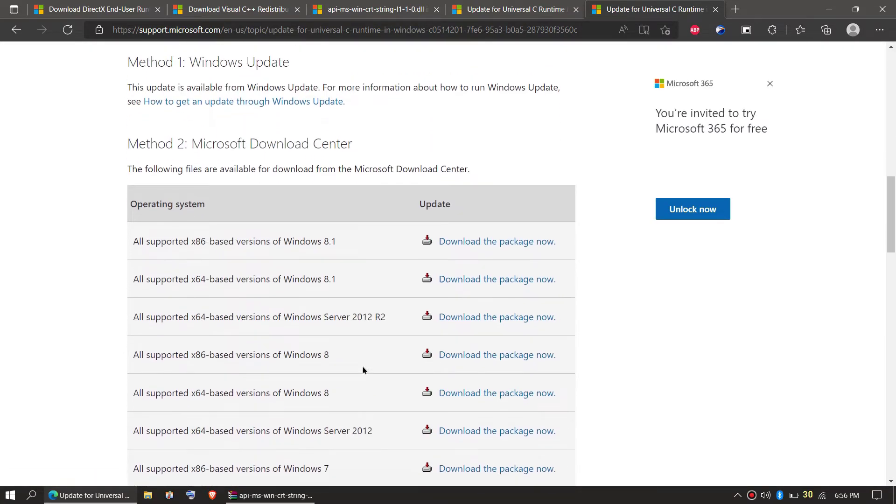